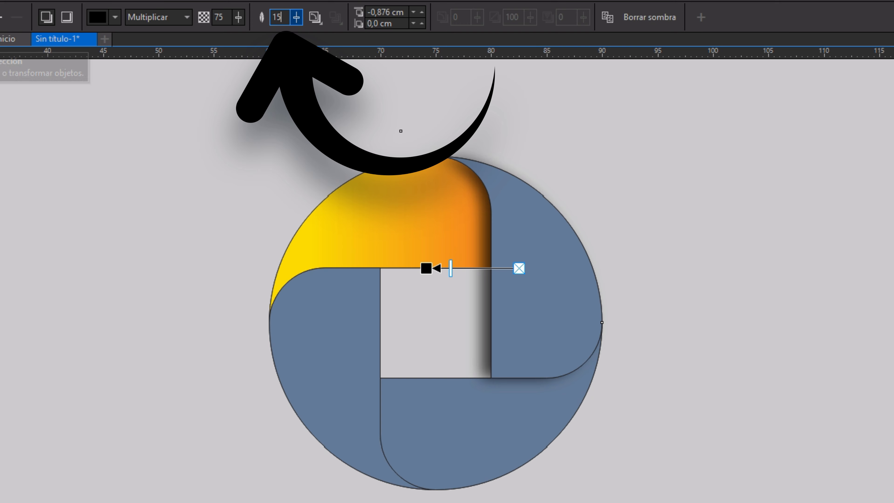
Separate the drop shadow from the blue piece on the ring's right side.
{"action": "key", "text": "space"}
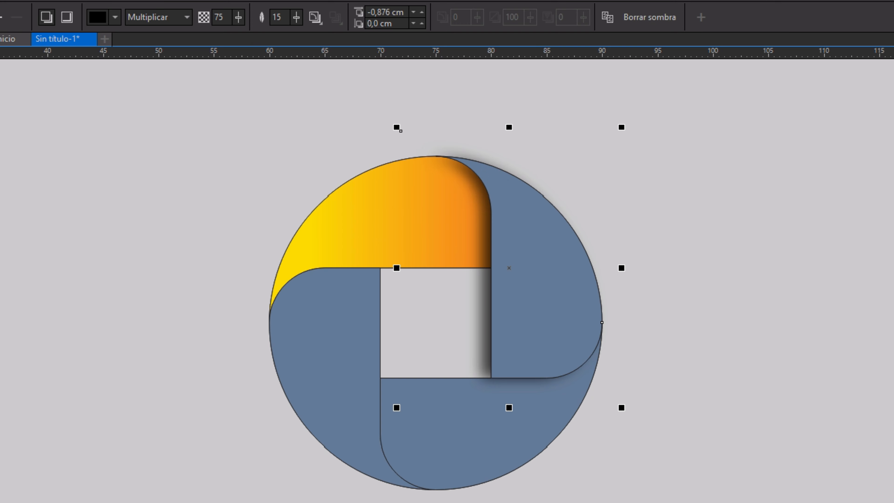
{"action": "right_click", "coordinate": [484, 303]}
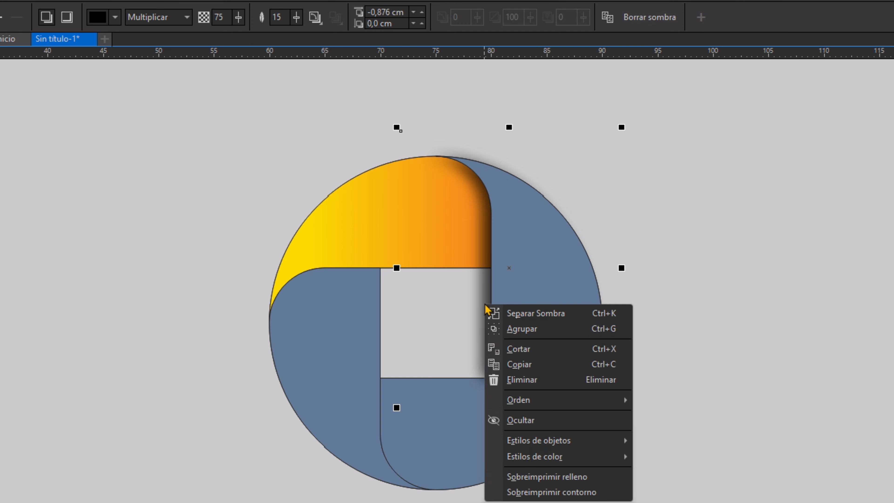
{"action": "left_click", "coordinate": [538, 314]}
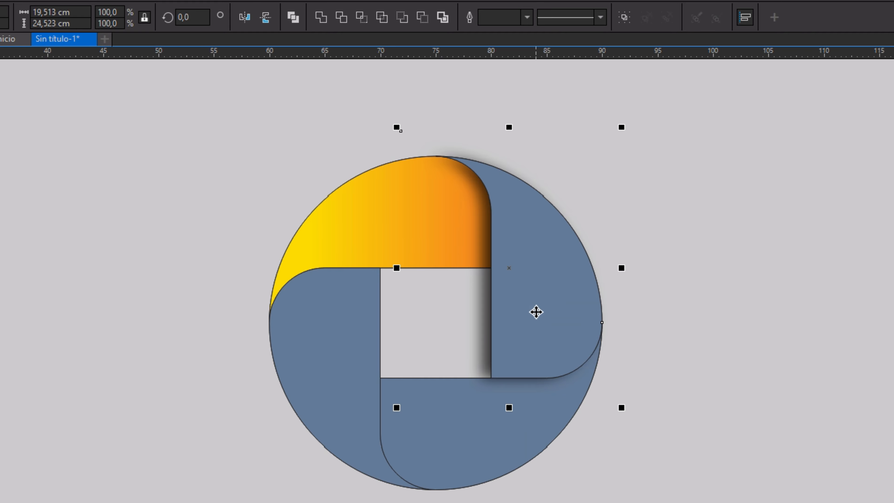
{"action": "left_click", "coordinate": [176, 192]}
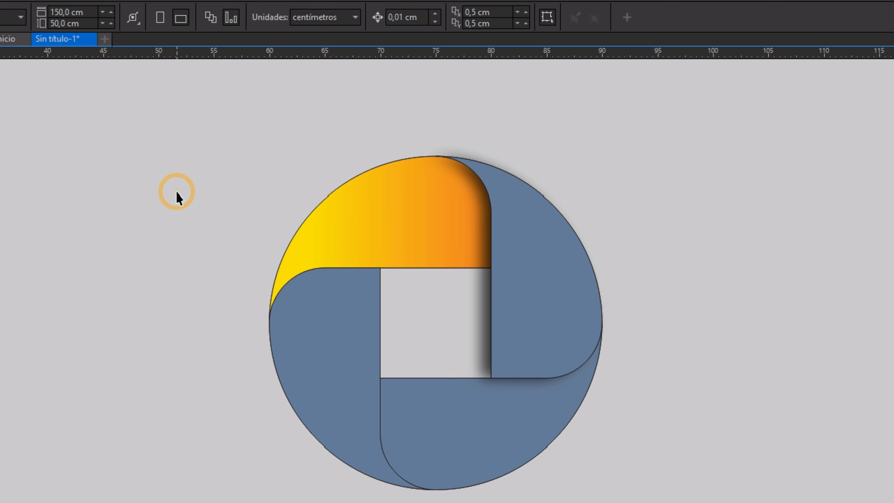
PowerClip the separated shadow inside the yellow-orange gradient piece at the top of the ring.
{"action": "right_click", "coordinate": [485, 313]}
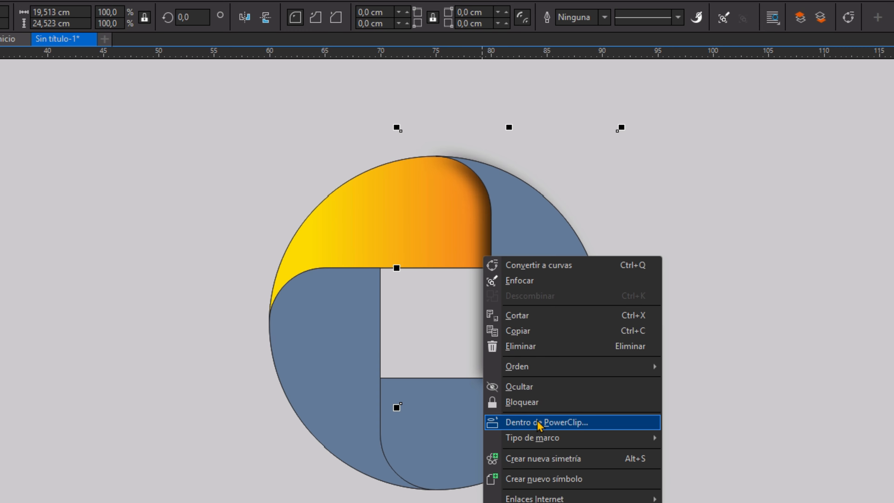
{"action": "left_click", "coordinate": [520, 424]}
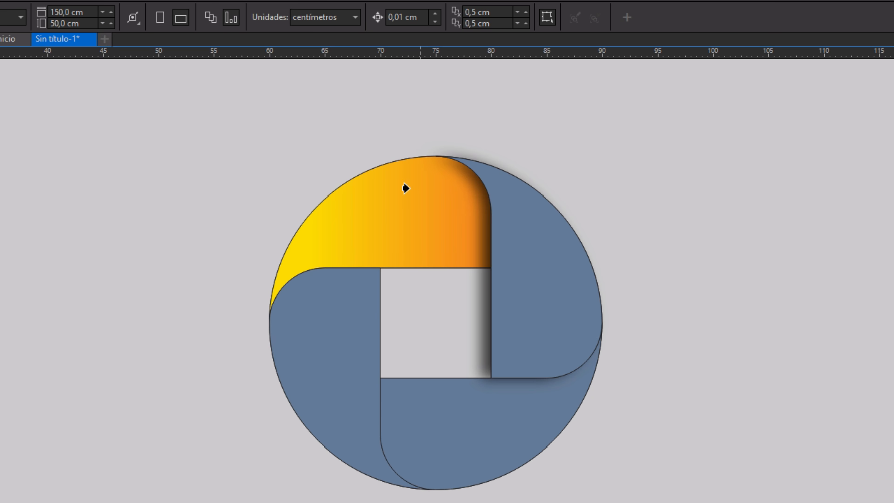
{"action": "left_click", "coordinate": [352, 198]}
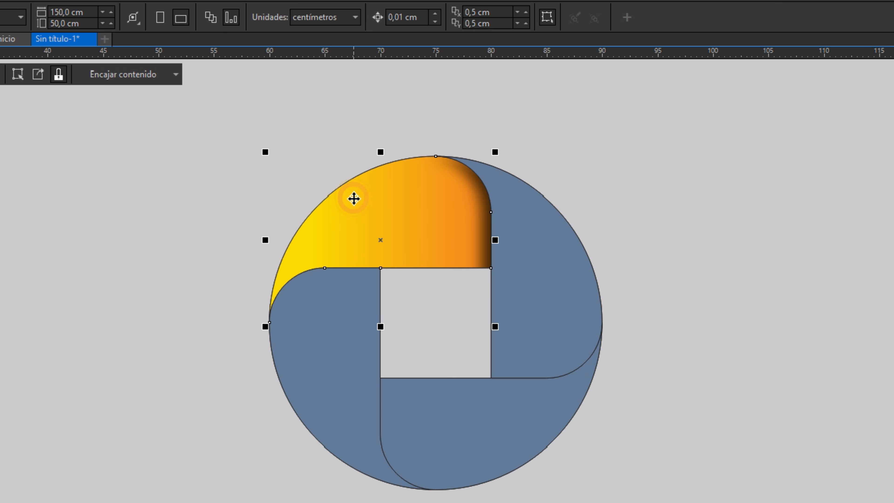
{"action": "left_click", "coordinate": [150, 167]}
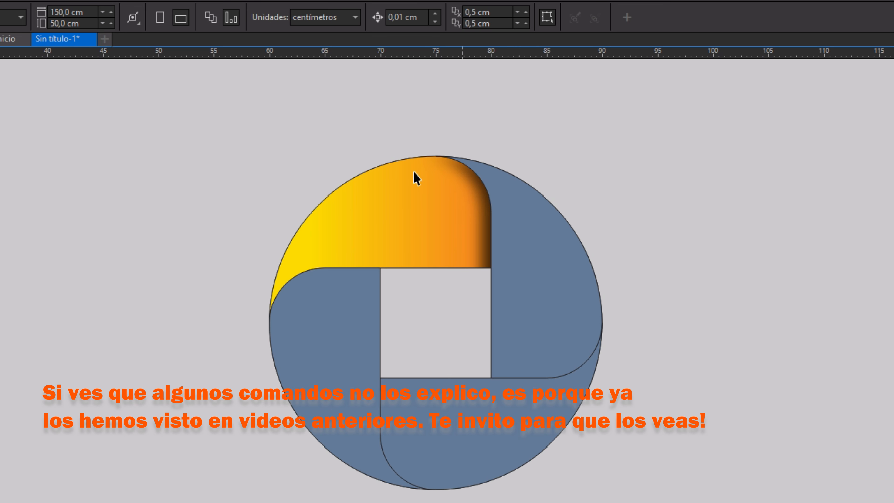
Place a copy of the top gradient piece rotated 90° about the ring's centre, and delete the left blue piece.
{"action": "left_click", "coordinate": [410, 210]}
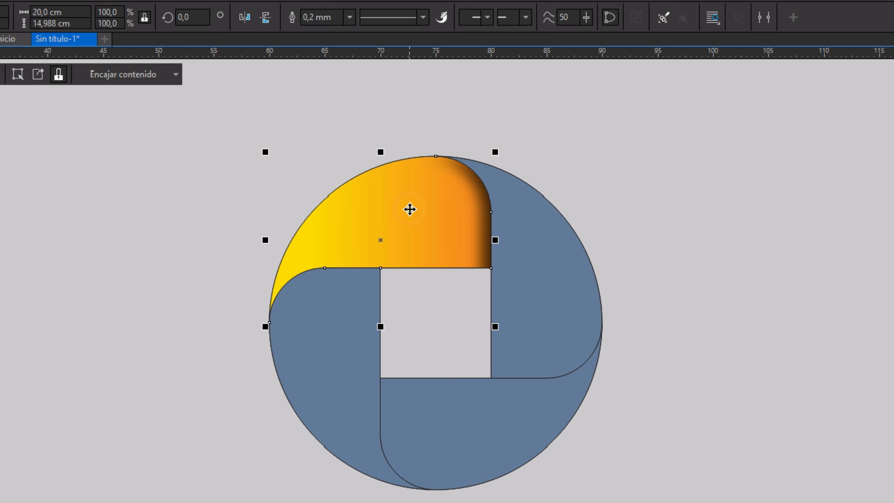
{"action": "left_click", "coordinate": [410, 210]}
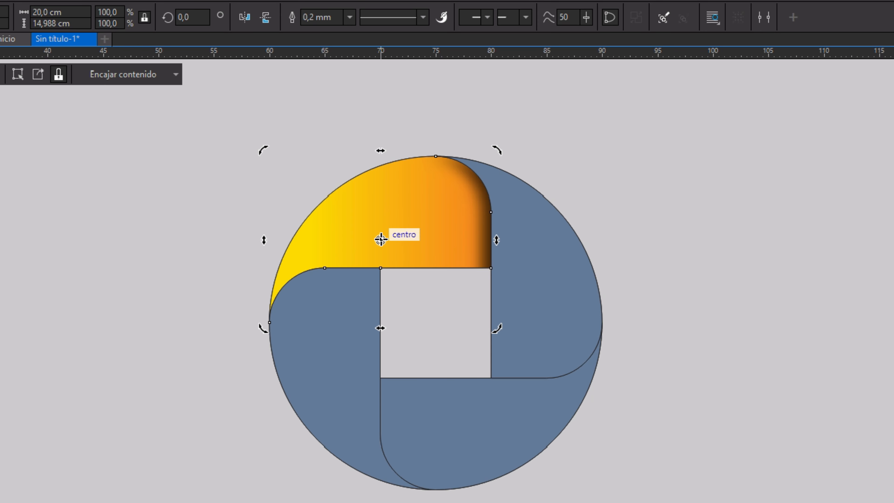
{"action": "left_click_drag", "start_coordinate": [381, 240], "coordinate": [438, 322]}
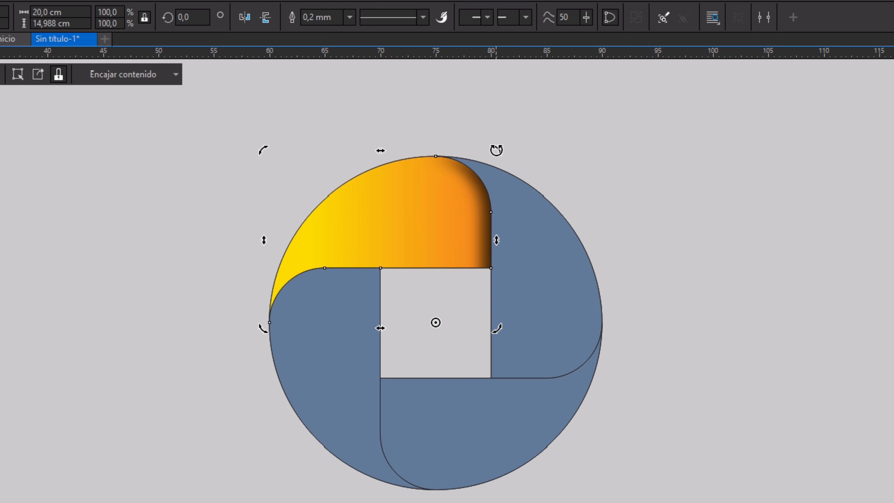
{"action": "left_click_drag", "start_coordinate": [496, 150], "coordinate": [214, 239]}
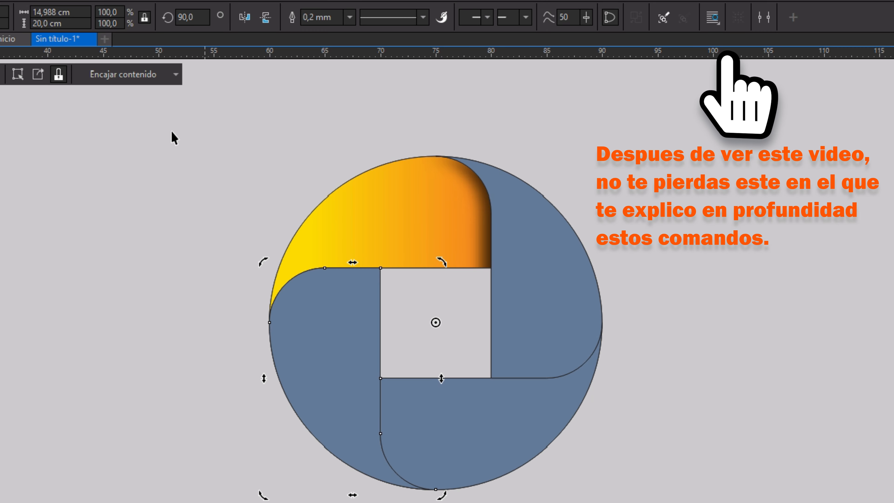
{"action": "left_click", "coordinate": [169, 140]}
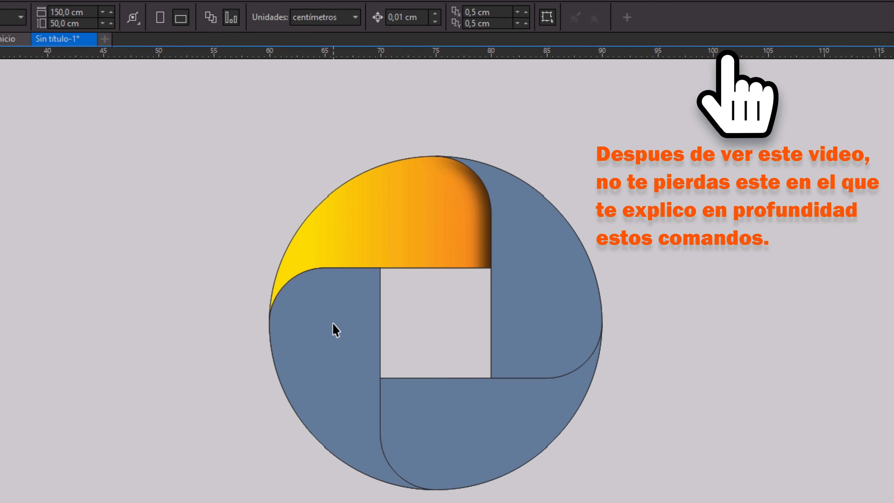
{"action": "left_click", "coordinate": [333, 323]}
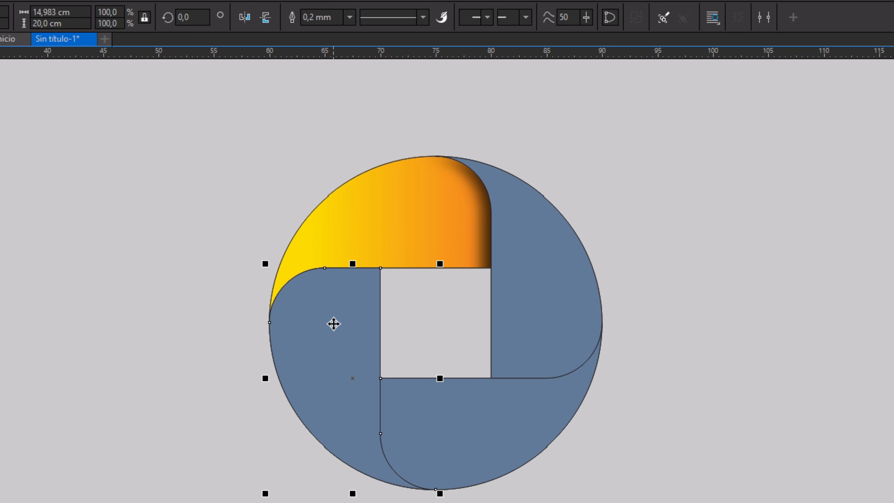
{"action": "key", "text": "Delete"}
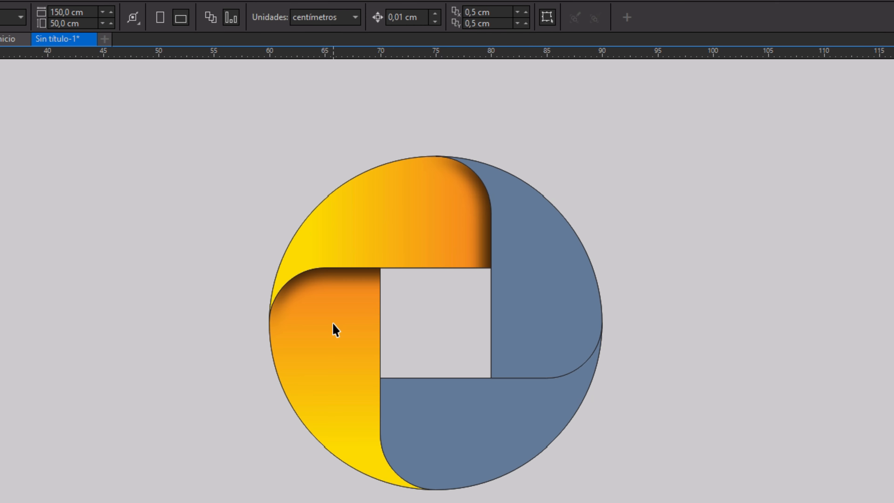
Place a copy of the top gradient piece rotated 180° about the ring's centre, and delete the bottom blue piece.
{"action": "left_click", "coordinate": [411, 226]}
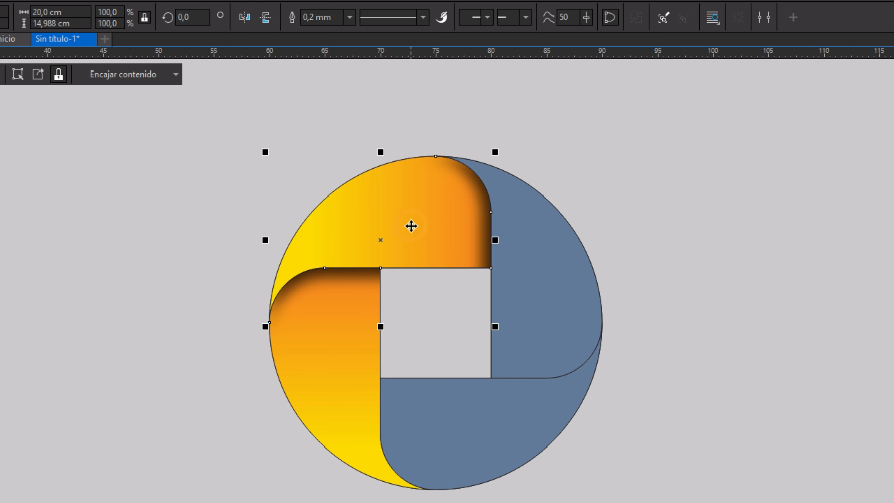
{"action": "left_click", "coordinate": [411, 226]}
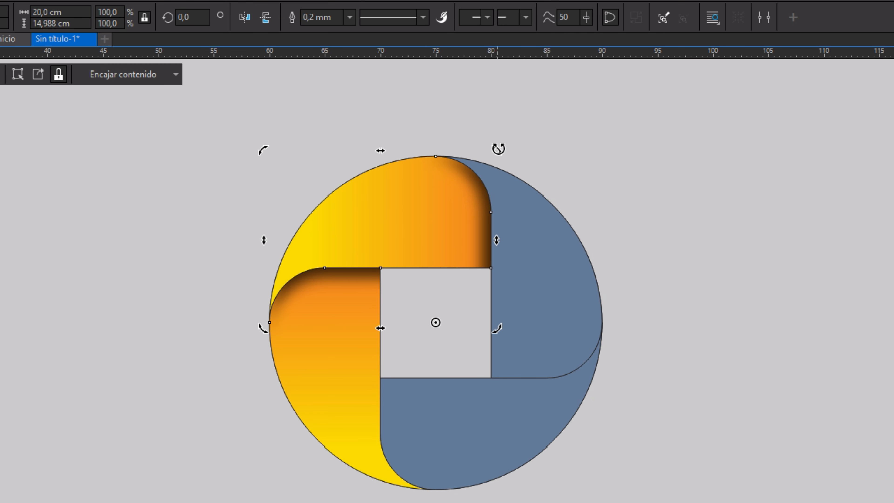
{"action": "left_click_drag", "start_coordinate": [495, 152], "coordinate": [428, 143]}
{"action": "left_click_drag", "start_coordinate": [344, 141], "coordinate": [310, 393]}
{"action": "left_click", "coordinate": [512, 208]}
{"action": "left_click", "coordinate": [393, 320]}
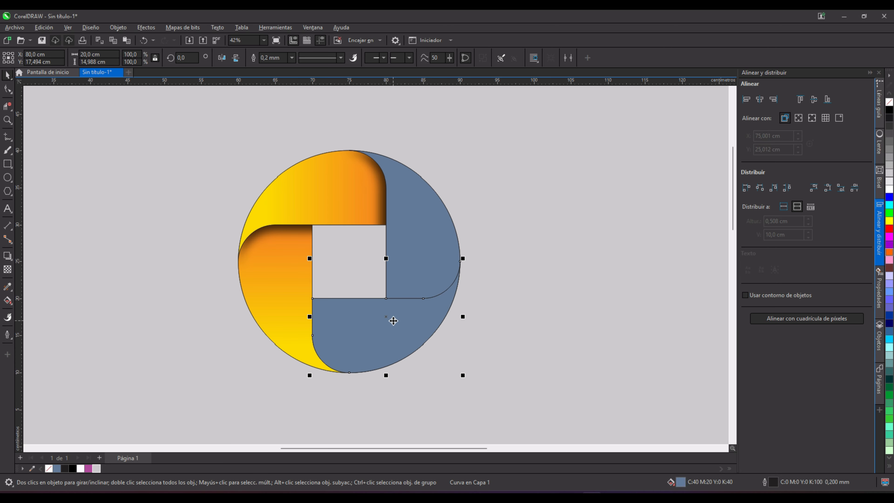
{"action": "key", "text": "Delete"}
Place a copy of the top gradient piece rotated 270° about the ring's centre, and delete the right blue piece.
{"action": "left_click", "coordinate": [328, 184]}
{"action": "left_click", "coordinate": [327, 184]}
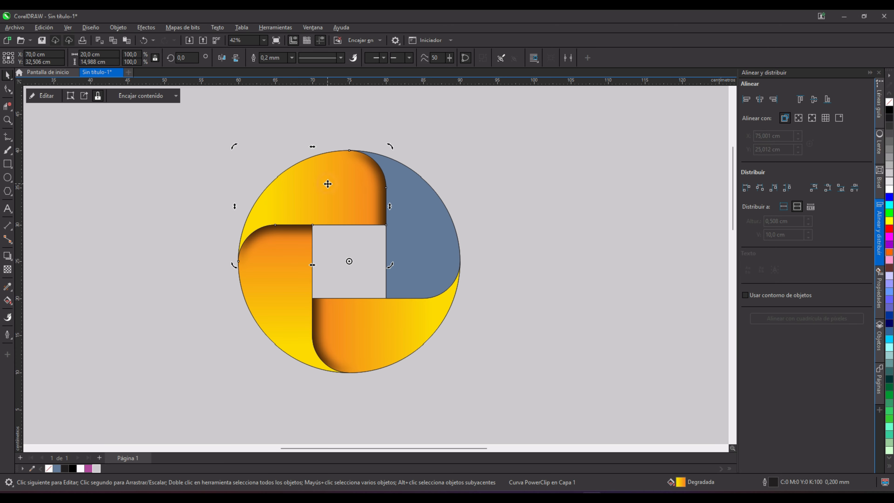
{"action": "left_click_drag", "start_coordinate": [391, 143], "coordinate": [465, 296]}
{"action": "left_click", "coordinate": [247, 135]}
{"action": "left_click", "coordinate": [422, 230]}
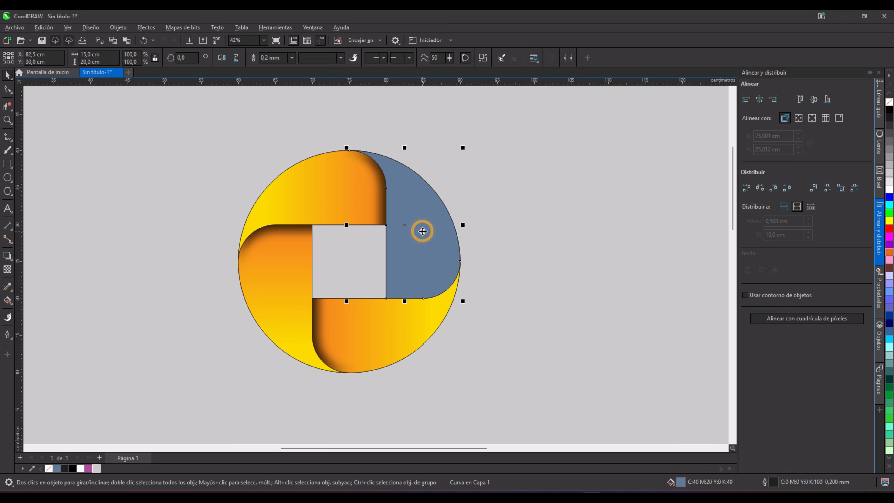
{"action": "key", "text": "Delete"}
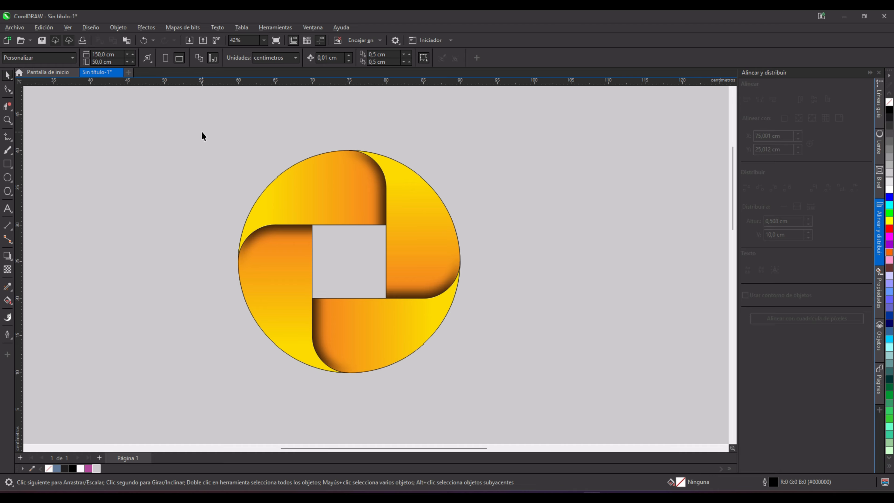
Move the four gradient pieces together to the right of the construction outlines, and delete those leftover outlines.
{"action": "left_click", "coordinate": [323, 194]}
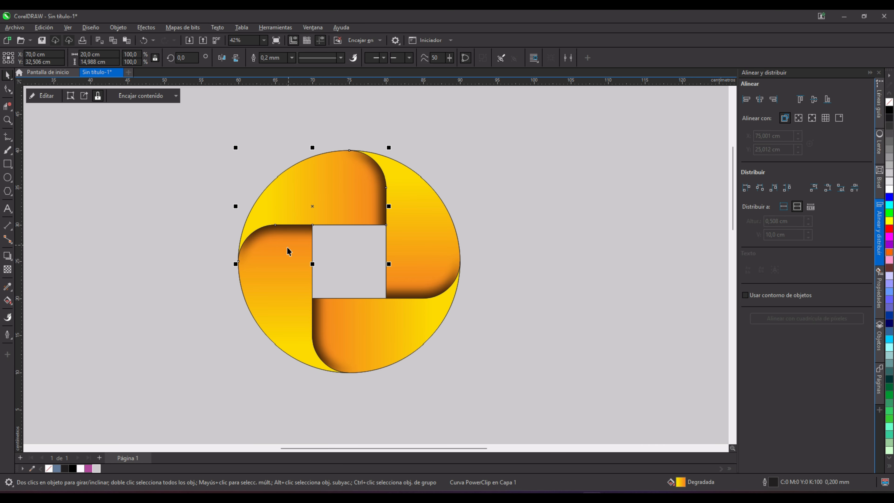
{"action": "left_click", "coordinate": [344, 322], "text": "shift"}
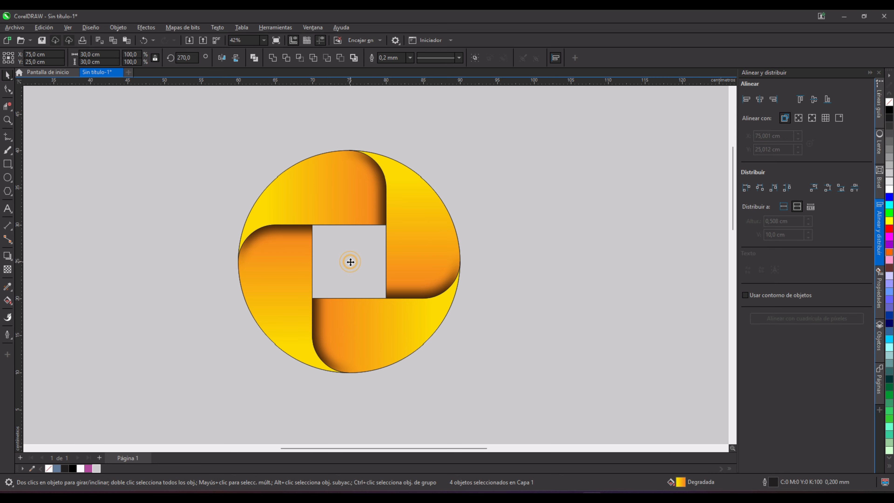
{"action": "left_click_drag", "start_coordinate": [351, 262], "coordinate": [590, 262]}
{"action": "mouse_move", "coordinate": [189, 123]}
{"action": "left_mouse_down"}
{"action": "mouse_move", "coordinate": [313, 180]}
{"action": "mouse_move", "coordinate": [447, 360]}
{"action": "left_mouse_up"}
{"action": "left_click_drag", "start_coordinate": [465, 389], "coordinate": [468, 392]}
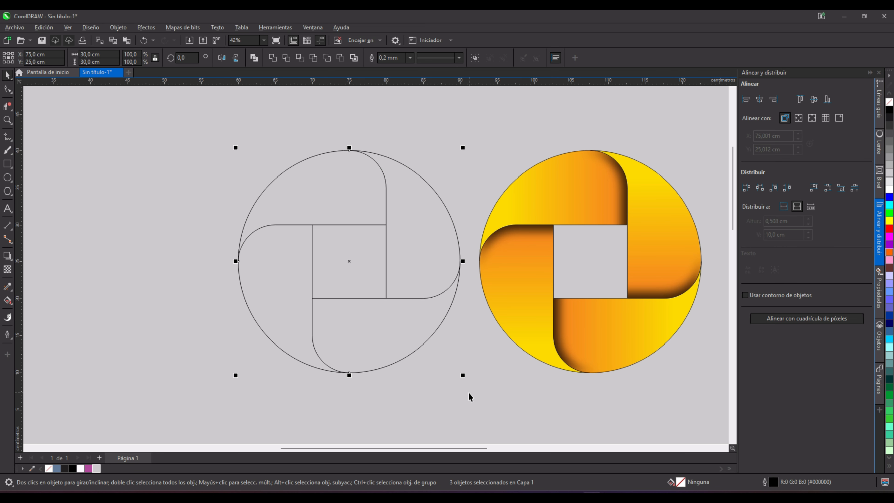
{"action": "key", "text": "Delete"}
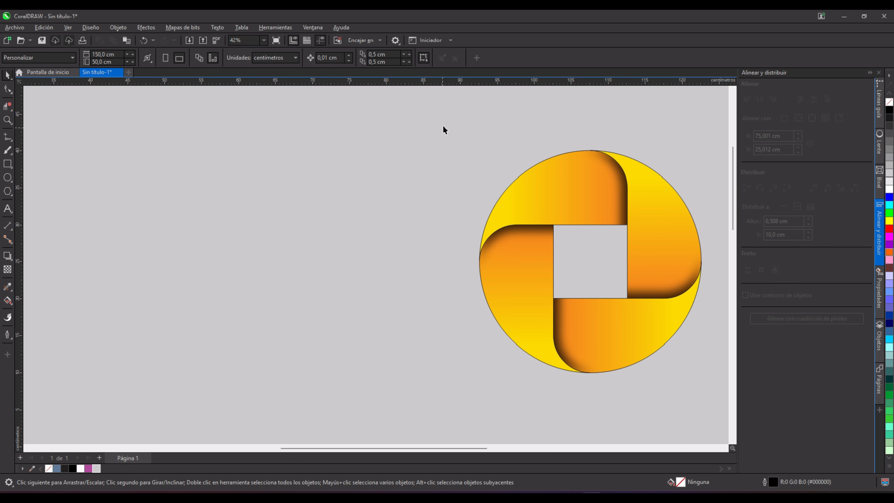
Group the four gradient pieces and centre the group on the page.
{"action": "left_click_drag", "start_coordinate": [445, 118], "coordinate": [712, 388]}
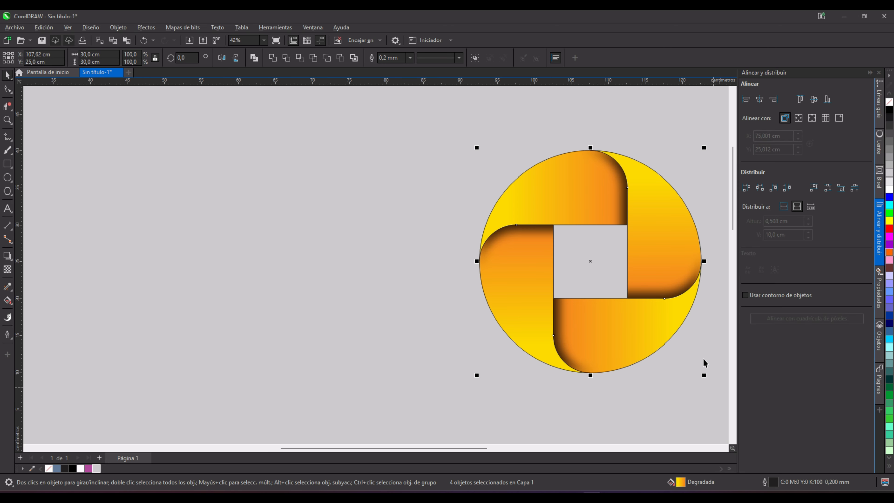
{"action": "left_click", "coordinate": [474, 58]}
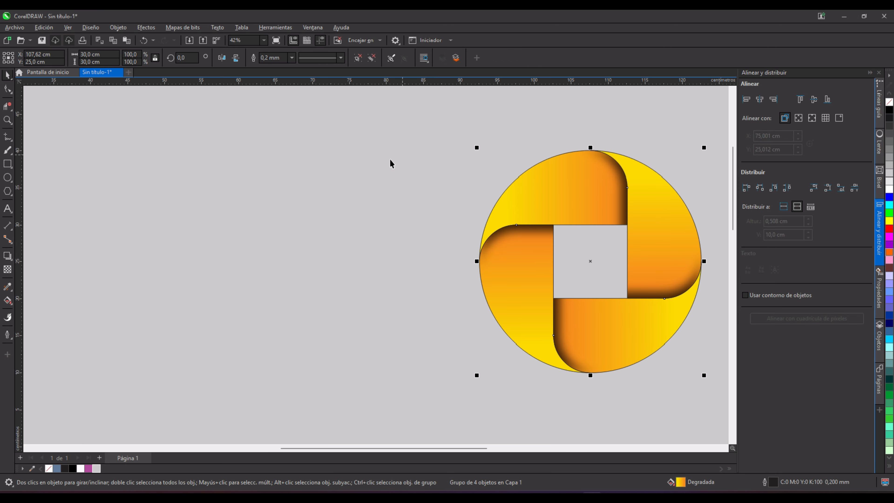
{"action": "key", "text": "p"}
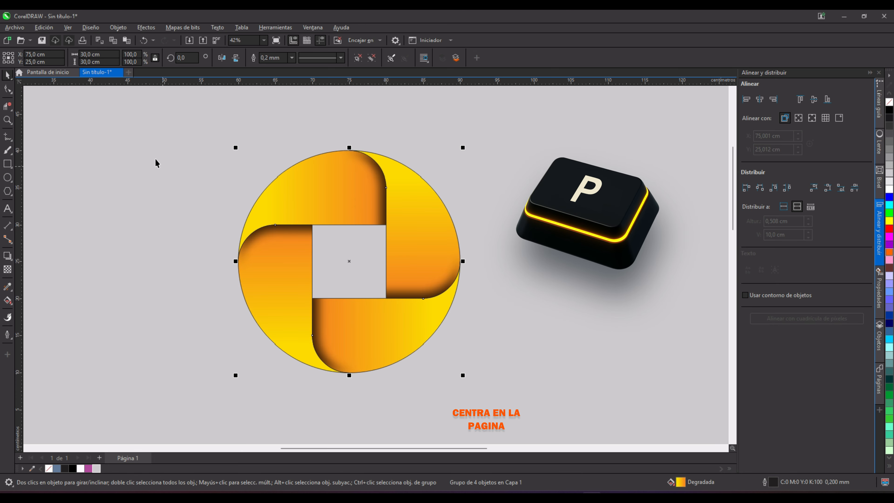
{"action": "left_click", "coordinate": [197, 217]}
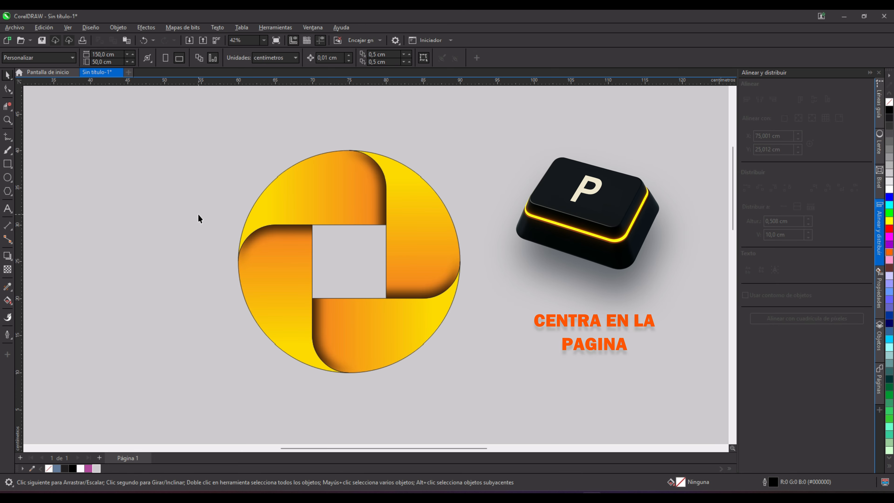
Draw a square about 30.6 cm wide in the empty area to the right of the gradient ring.
{"action": "key", "text": "h"}
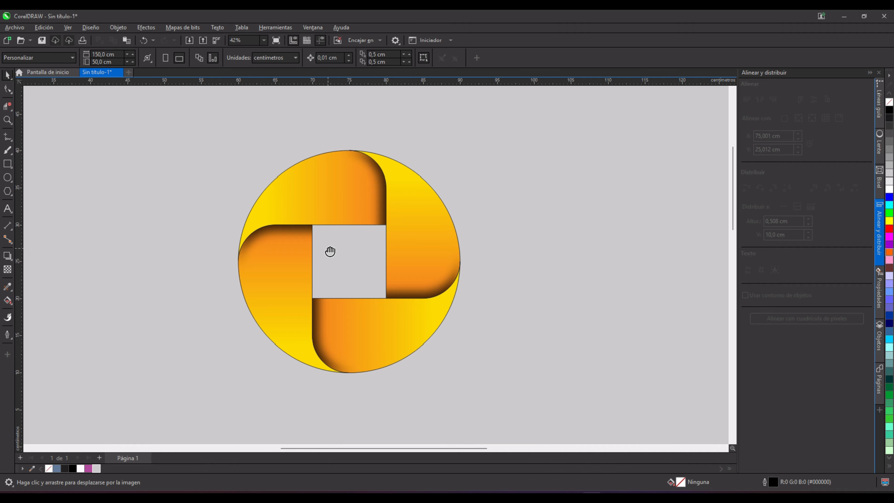
{"action": "left_click_drag", "start_coordinate": [329, 254], "coordinate": [142, 241]}
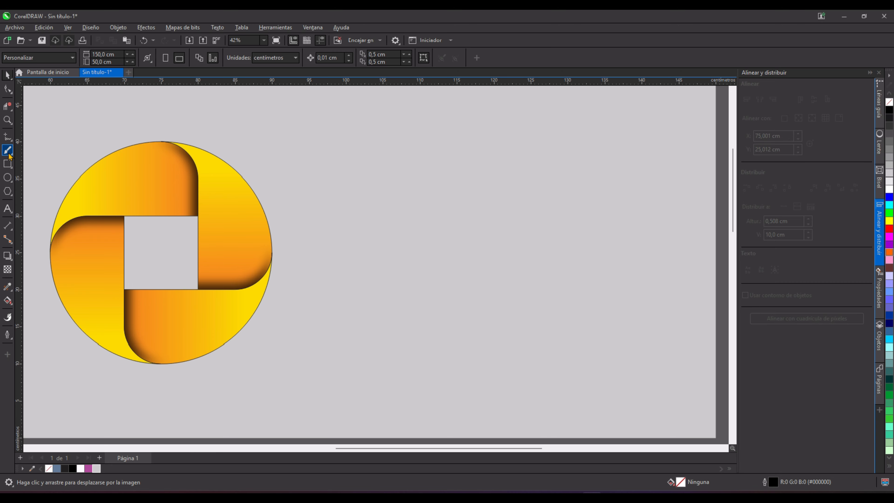
{"action": "left_click", "coordinate": [8, 164]}
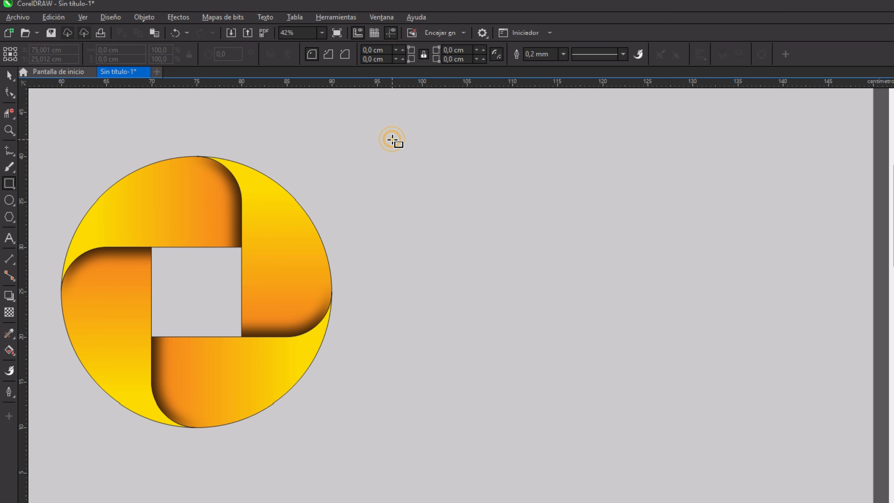
{"action": "left_click_drag", "start_coordinate": [322, 127], "coordinate": [410, 228]}
{"action": "left_click_drag", "start_coordinate": [499, 263], "coordinate": [668, 415]}
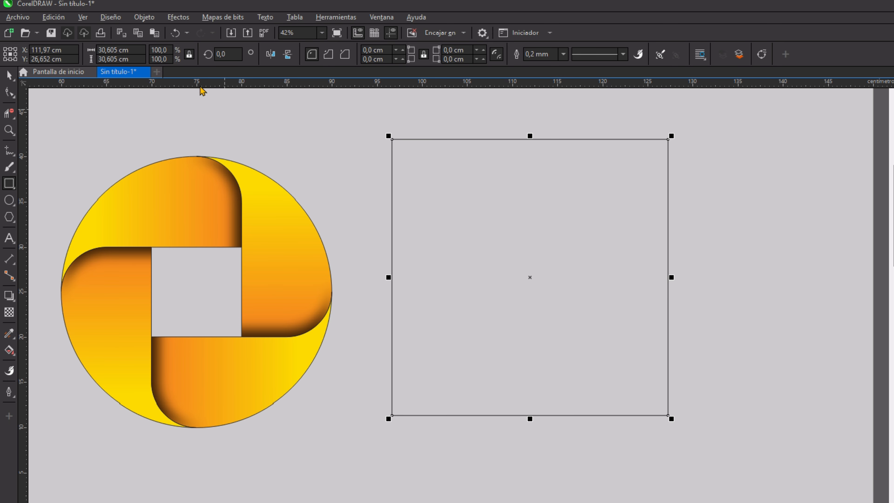
Set the new square's width and height to 40 cm.
{"action": "left_click", "coordinate": [105, 49]}
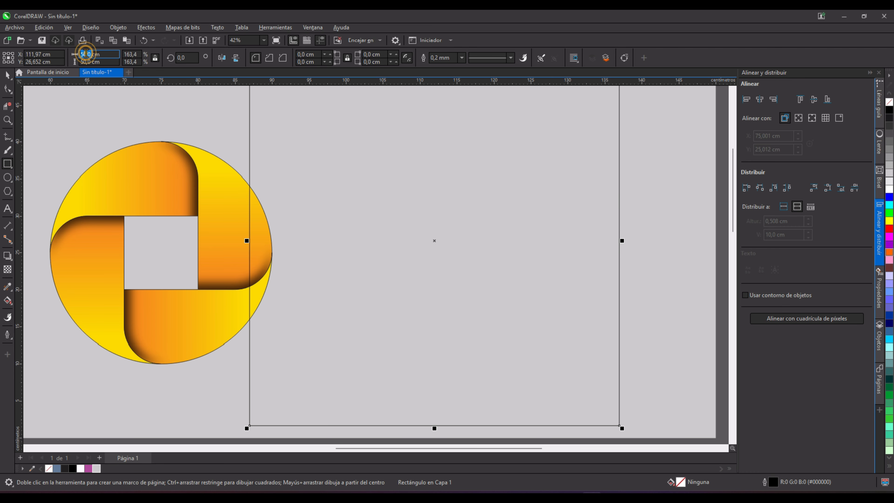
{"action": "type", "text": "40"}
{"action": "key", "text": "Return"}
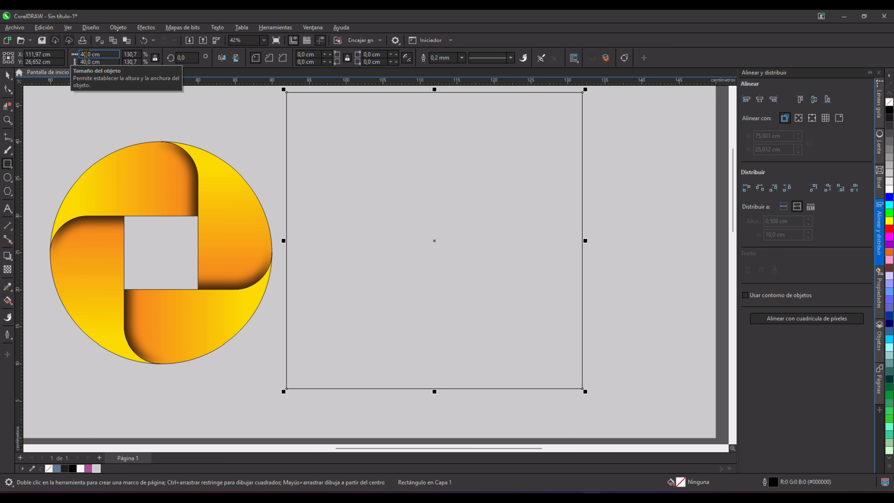
Round all four corners of the 40 cm square to a radius of about 2.05 cm.
{"action": "left_click", "coordinate": [8, 75]}
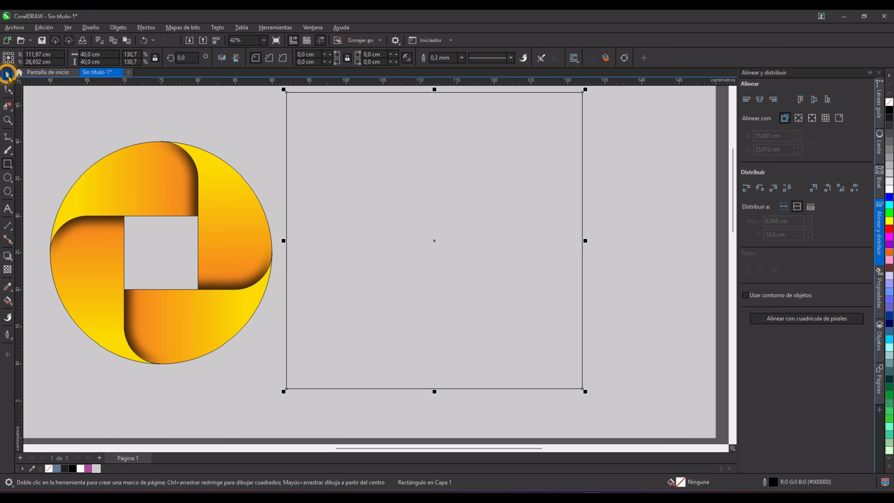
{"action": "left_click", "coordinate": [270, 139]}
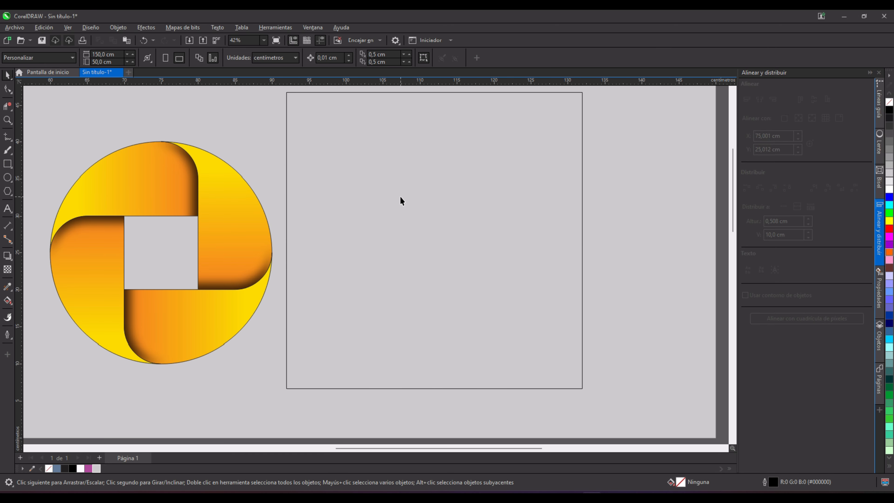
{"action": "left_click", "coordinate": [400, 197]}
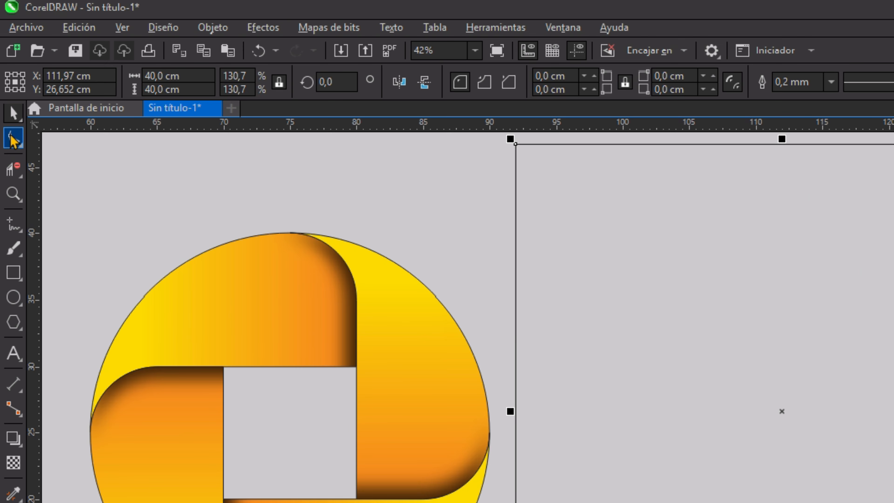
{"action": "left_click", "coordinate": [13, 139]}
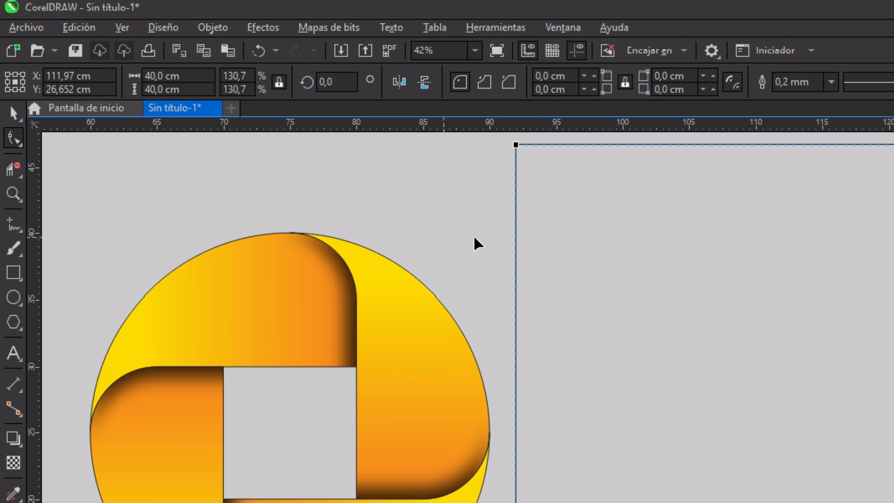
{"action": "left_click_drag", "start_coordinate": [516, 145], "coordinate": [515, 175]}
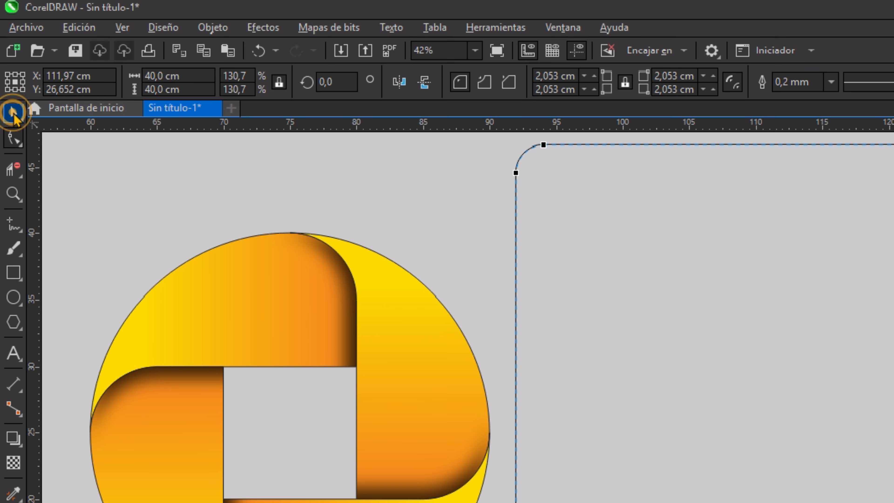
{"action": "left_click", "coordinate": [14, 113]}
{"action": "left_click", "coordinate": [477, 229]}
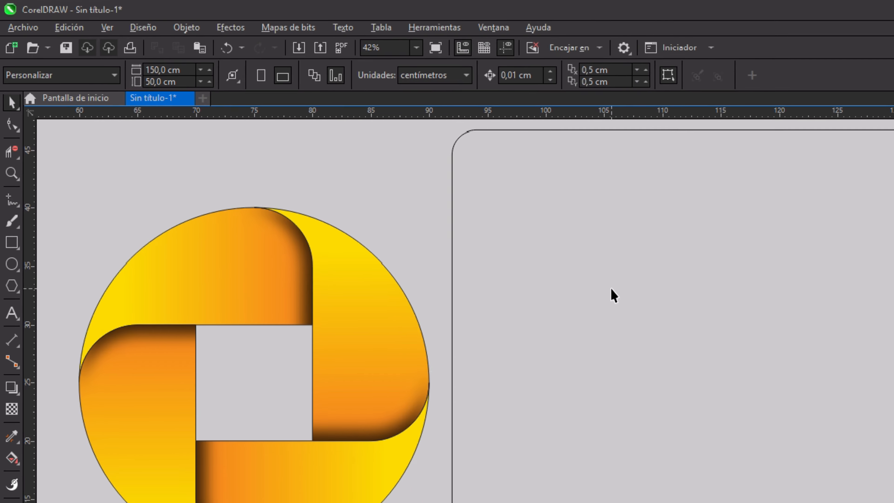
Fill the rounded square with black.
{"action": "left_click", "coordinate": [698, 325]}
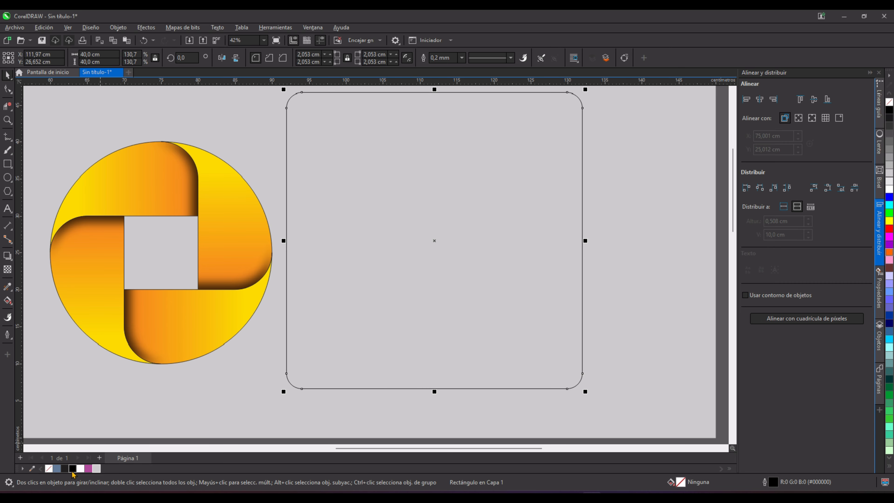
{"action": "left_click", "coordinate": [73, 469]}
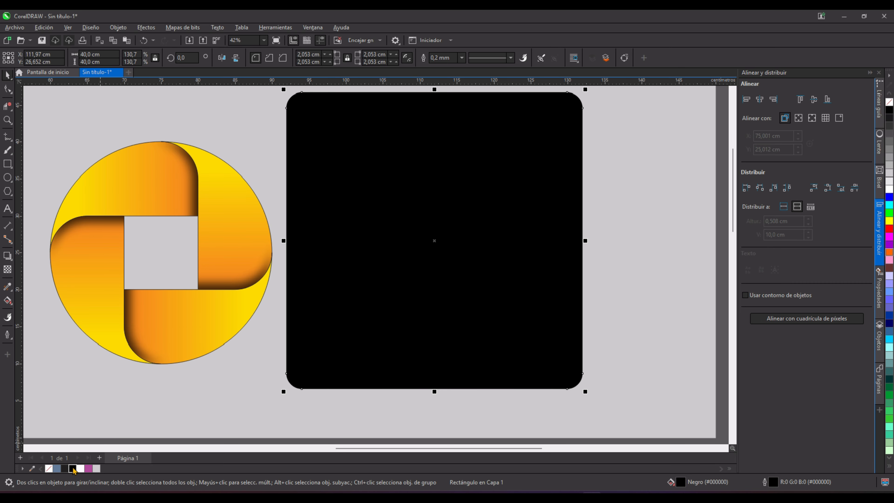
{"action": "left_click", "coordinate": [238, 130]}
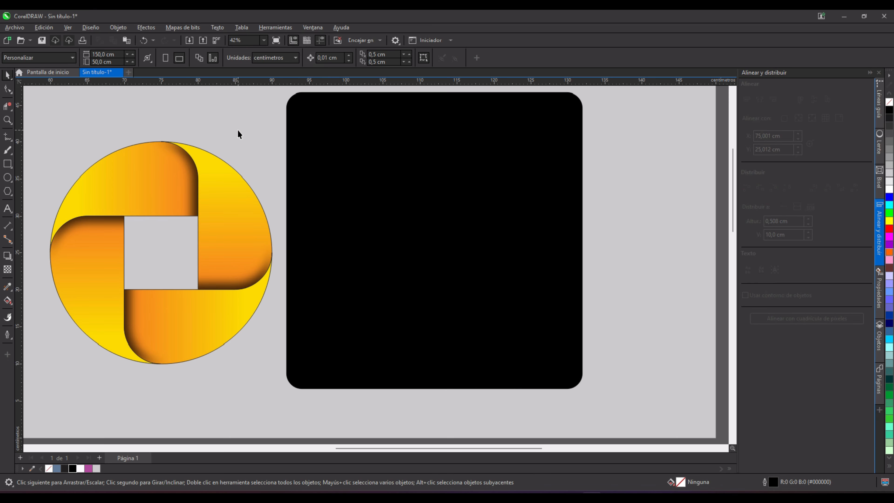
Move the gradient ring about 6 cm right so it overlaps the black square, and bring it to the front.
{"action": "left_click", "coordinate": [215, 205]}
{"action": "left_click_drag", "start_coordinate": [215, 205], "coordinate": [262, 208]}
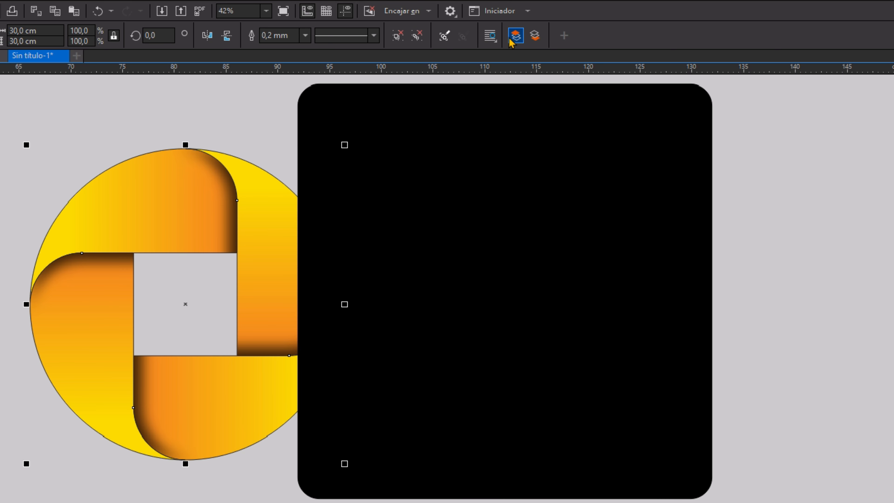
{"action": "left_click", "coordinate": [442, 59]}
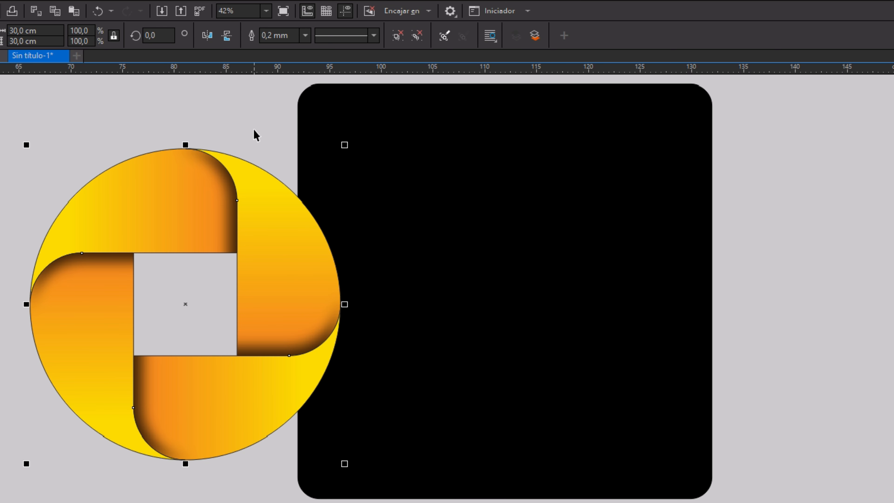
Align the gradient ring with the black rounded square so that their centres match horizontally and vertically.
{"action": "scroll", "coordinate": [348, 192], "scroll_direction": "down", "scroll_amount": 1}
{"action": "scroll", "coordinate": [395, 165], "scroll_direction": "down", "scroll_amount": 1}
{"action": "left_click_drag", "start_coordinate": [394, 166], "coordinate": [396, 204]}
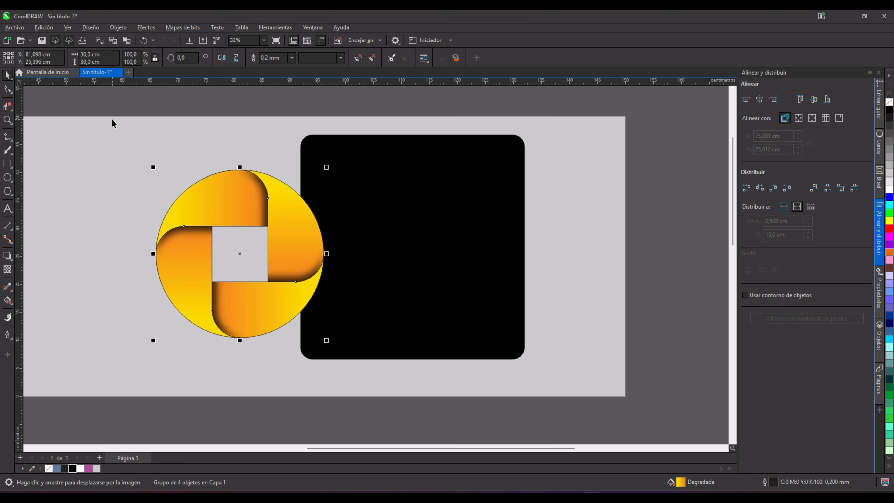
{"action": "left_click_drag", "start_coordinate": [106, 121], "coordinate": [564, 379]}
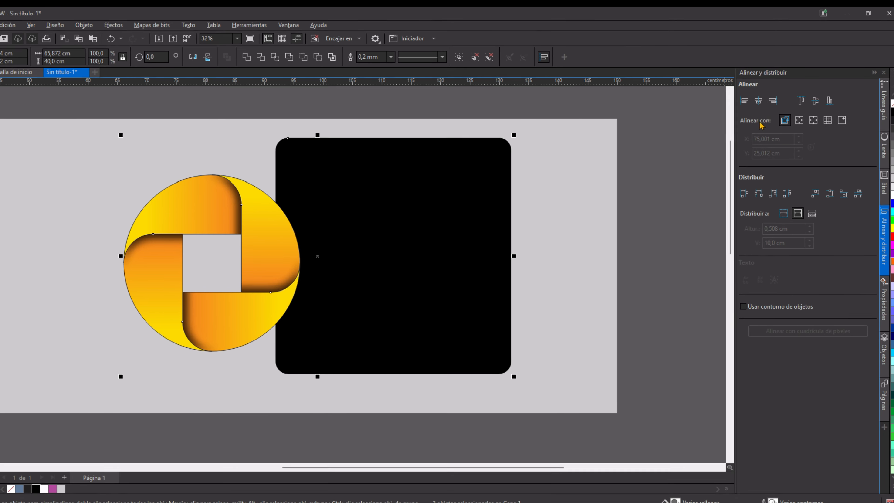
{"action": "left_click", "coordinate": [784, 120]}
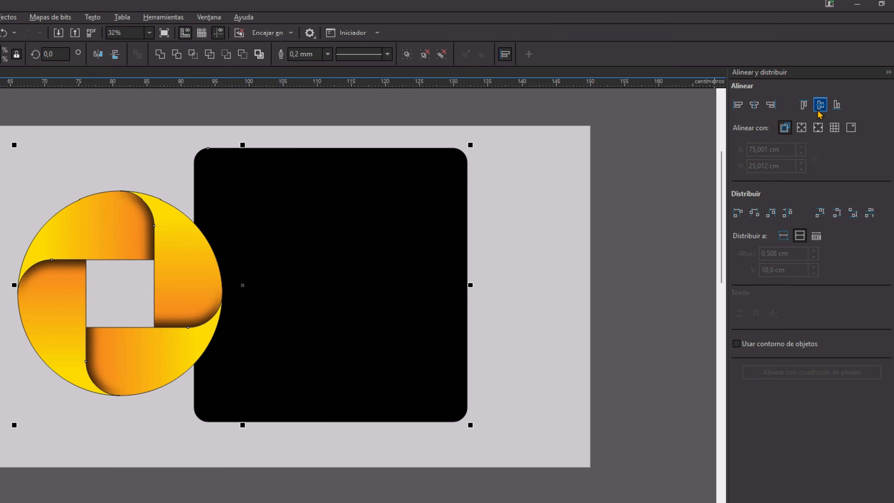
{"action": "left_click", "coordinate": [820, 105]}
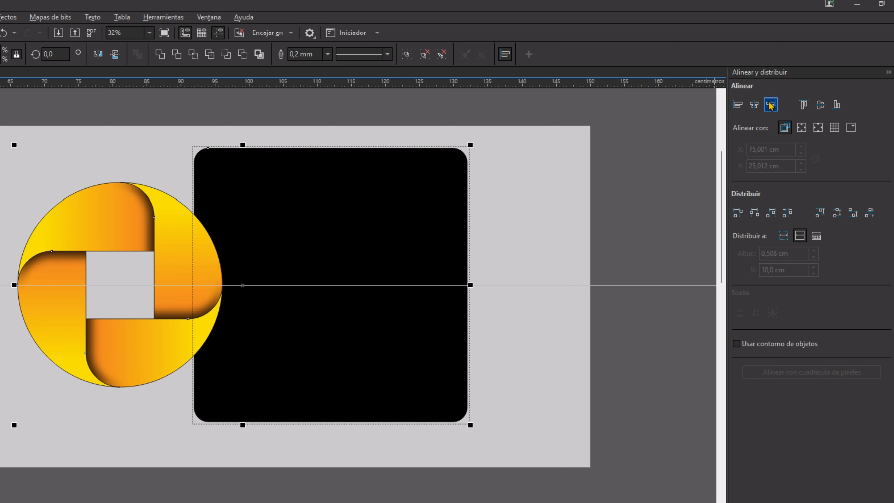
{"action": "left_click", "coordinate": [754, 104]}
{"action": "left_click", "coordinate": [524, 193]}
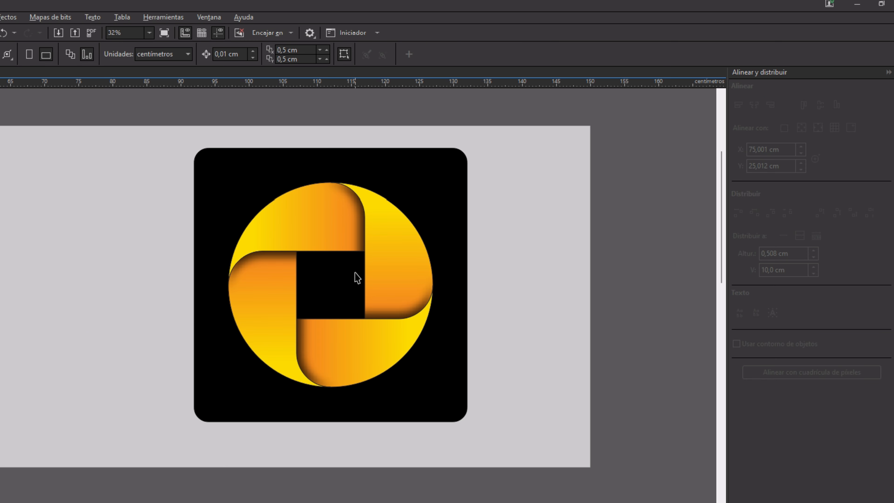
Give the black square the upper-left perspective shadow preset and flatten the shadow to angle 164 and stretch 12.
{"action": "scroll", "coordinate": [357, 278], "scroll_direction": "up", "scroll_amount": 2}
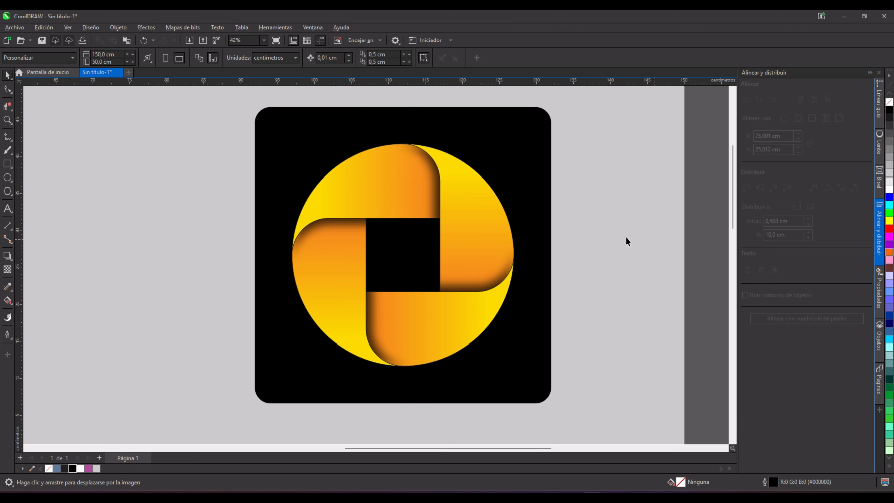
{"action": "left_click", "coordinate": [269, 401]}
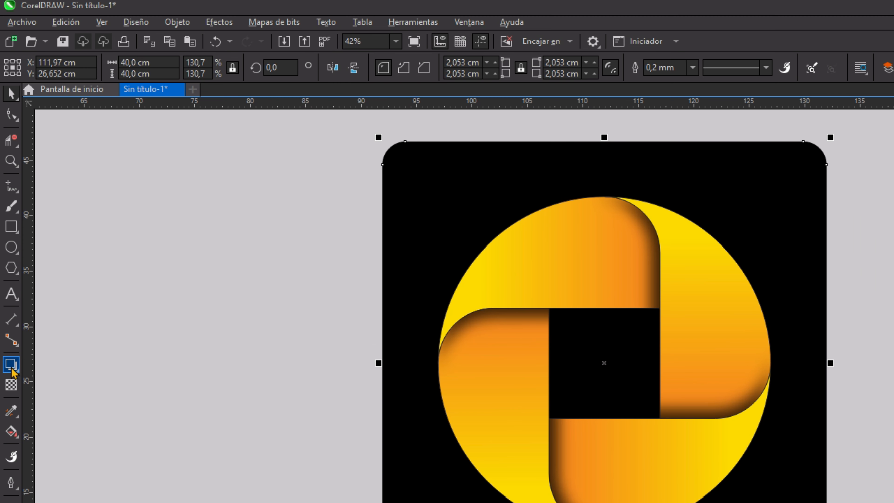
{"action": "left_click", "coordinate": [7, 257]}
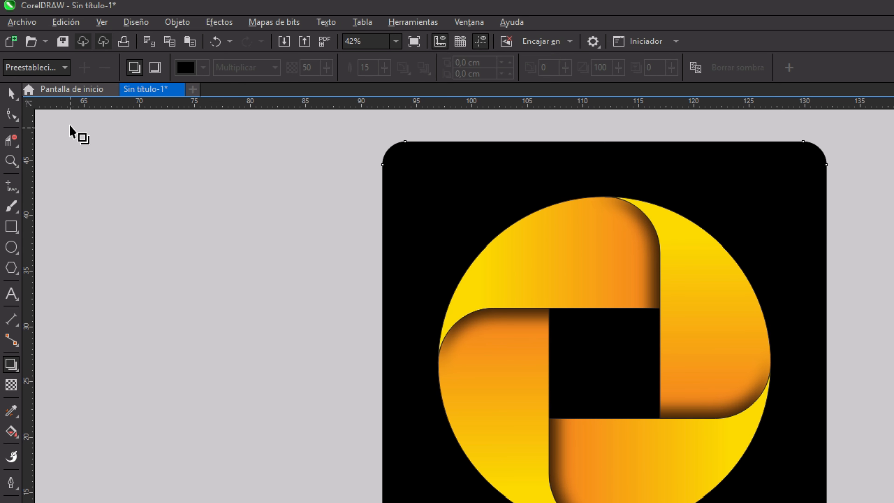
{"action": "left_click", "coordinate": [65, 67]}
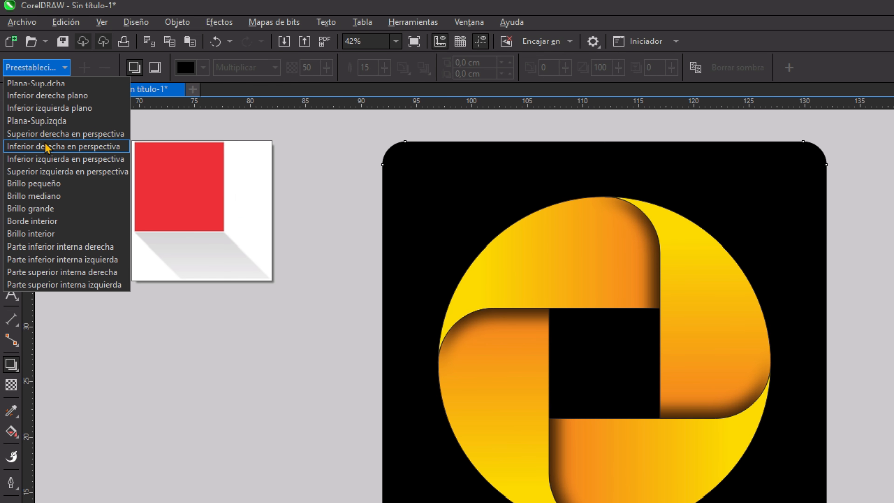
{"action": "left_click", "coordinate": [51, 172]}
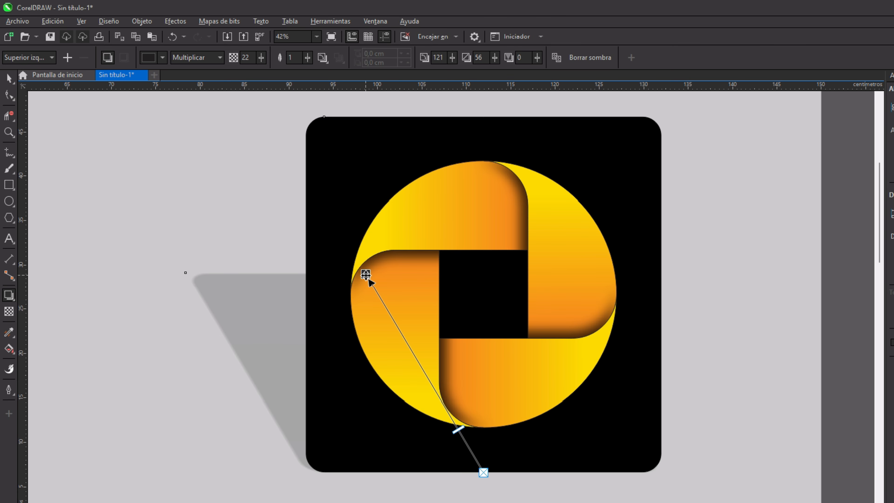
{"action": "left_click_drag", "start_coordinate": [365, 275], "coordinate": [331, 428]}
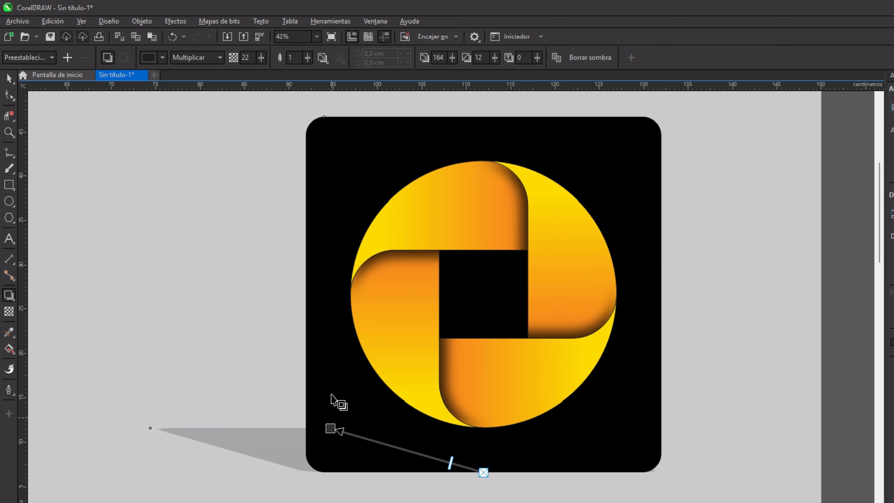
Set the square's shadow opacity to 50 and its feathering to 25.
{"action": "left_click", "coordinate": [248, 57]}
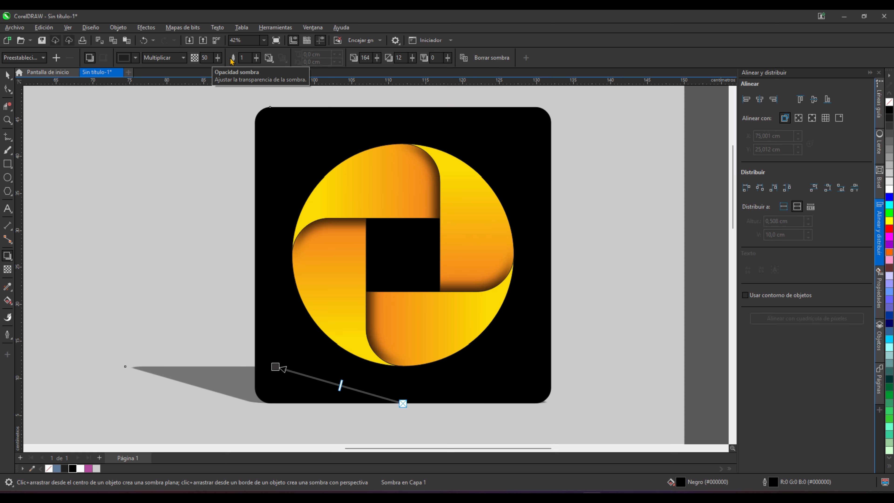
{"action": "left_click", "coordinate": [291, 58]}
{"action": "type", "text": "25"}
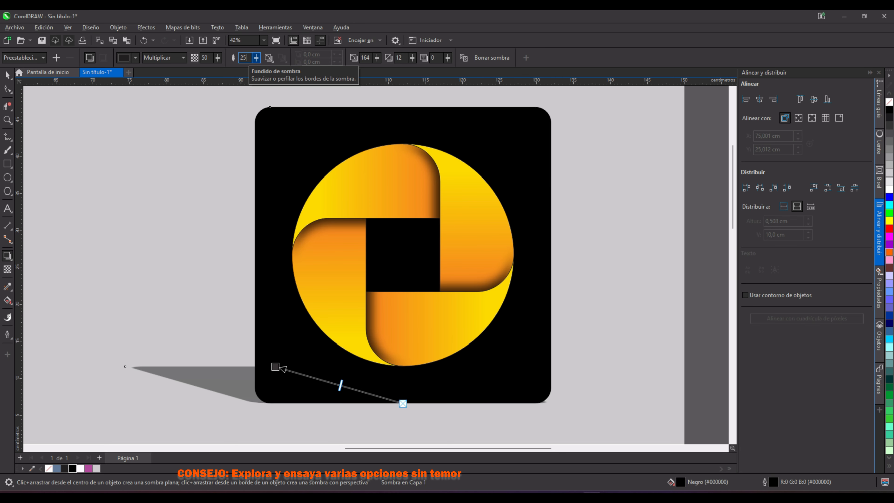
{"action": "key", "text": "Return"}
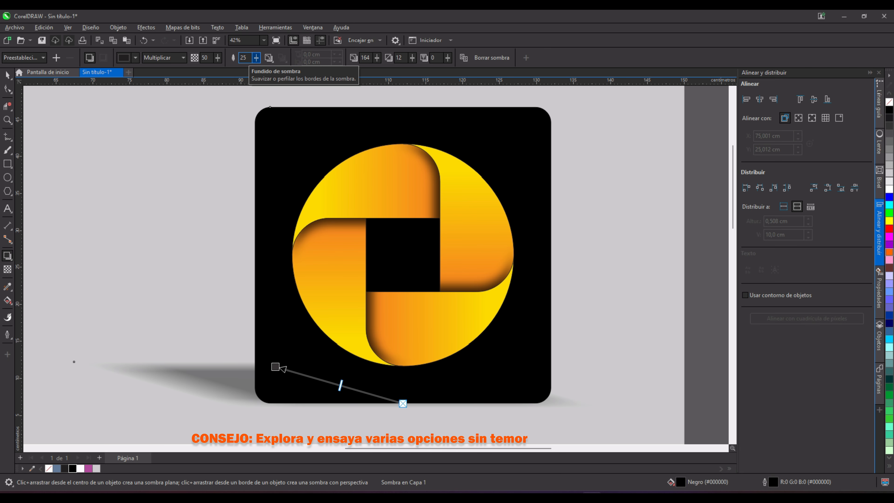
Try a feathering of 50 on the square's shadow.
{"action": "double_click", "coordinate": [244, 57]}
{"action": "type", "text": "50"}
{"action": "key", "text": "Return"}
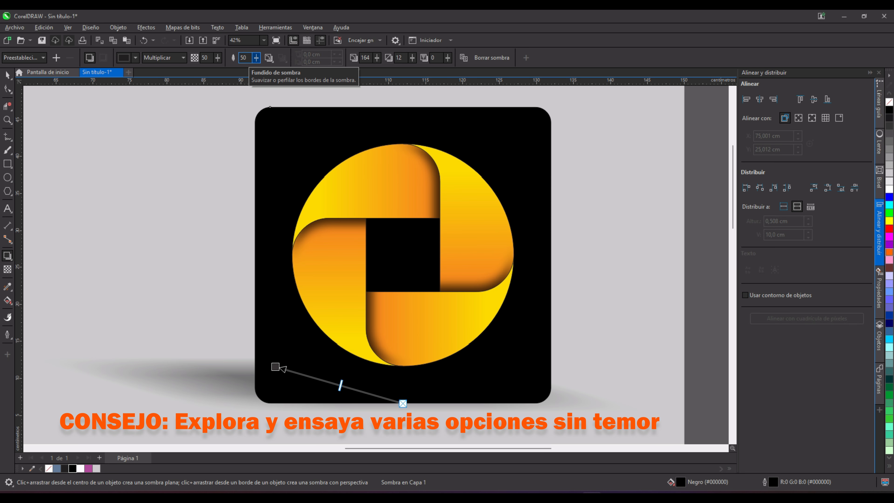
Set the feathering of the square's shadow to 40 and leave the shadow tool.
{"action": "double_click", "coordinate": [243, 58]}
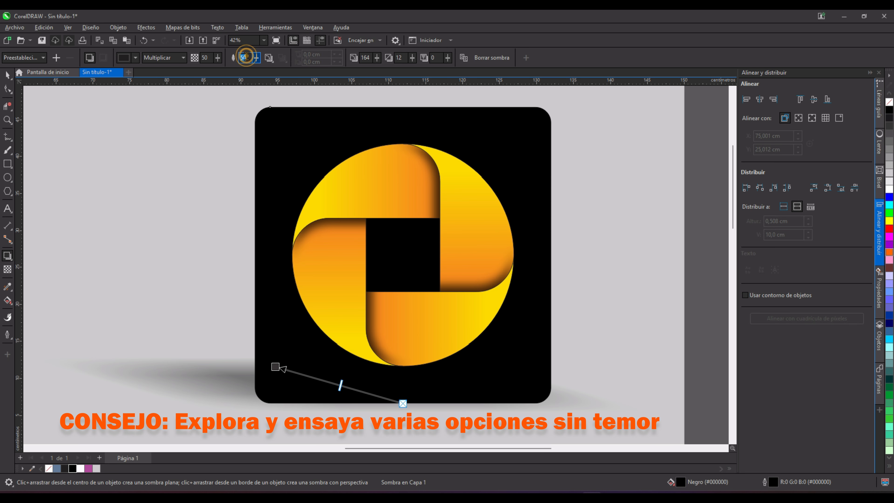
{"action": "type", "text": "40"}
{"action": "key", "text": "Return"}
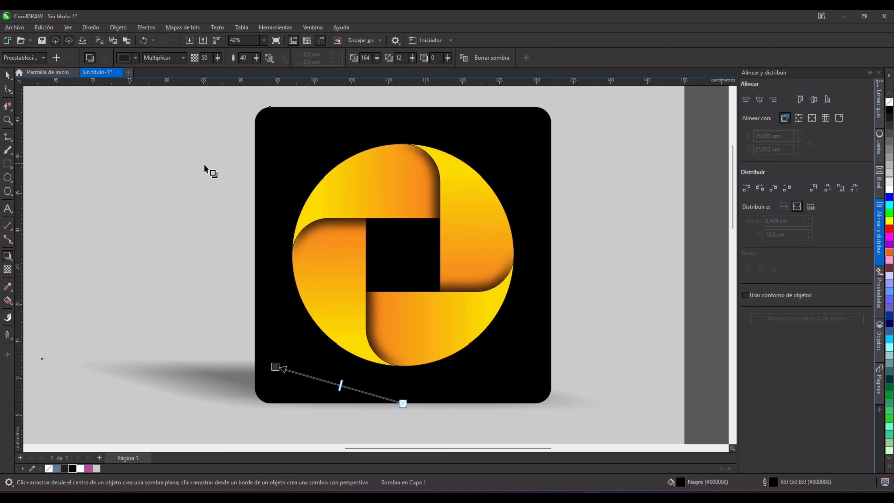
{"action": "left_click", "coordinate": [8, 75]}
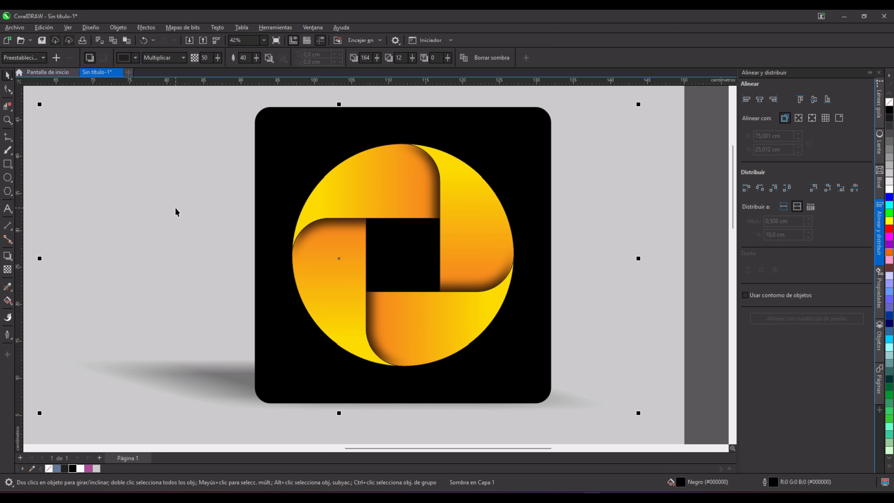
{"action": "scroll", "coordinate": [176, 211], "scroll_direction": "down", "scroll_amount": 2}
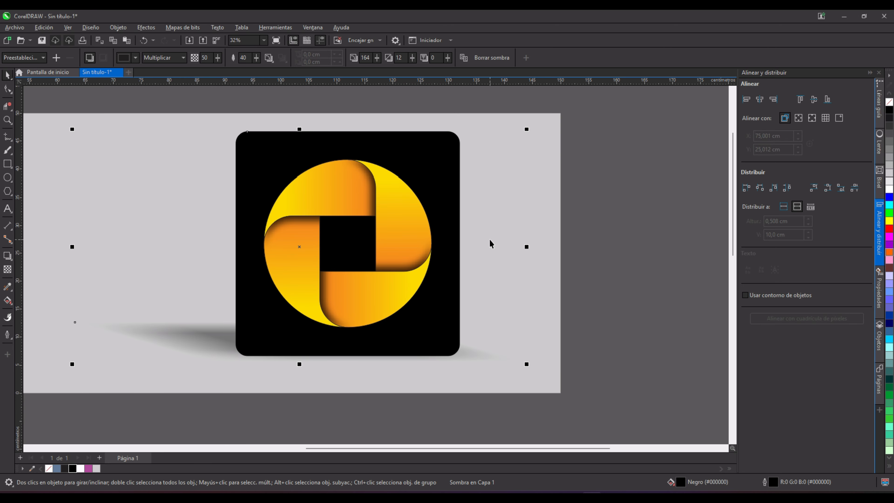